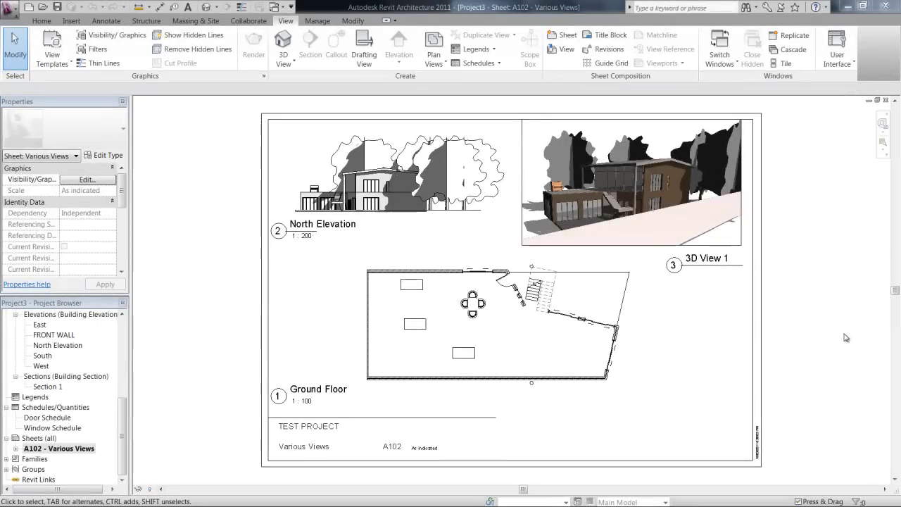
Step: Select the 3D View 1 viewport on the sheet, then deselect it
left_click(800, 203)
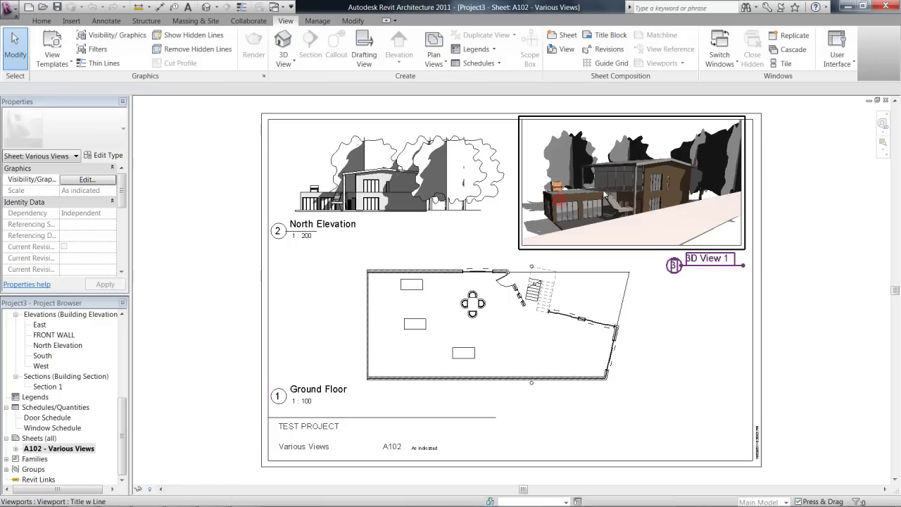
left_click(616, 180)
key("Down")
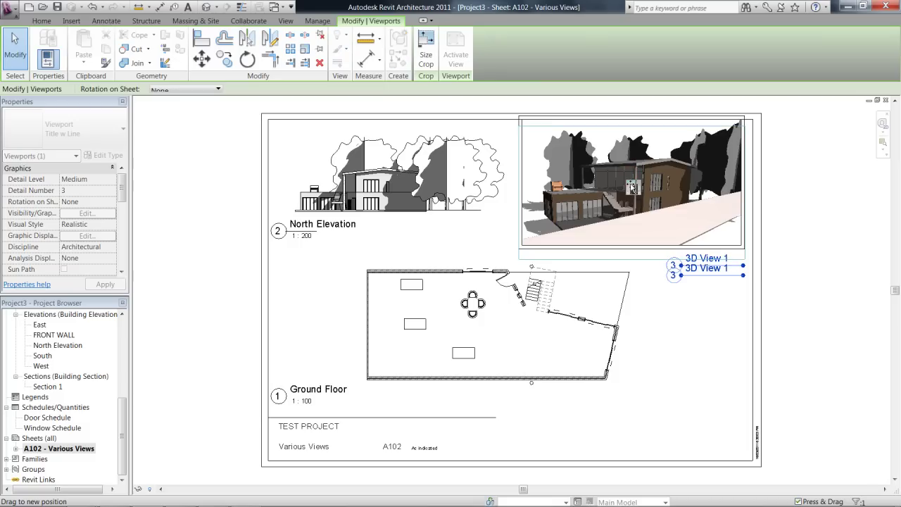
left_click(800, 189)
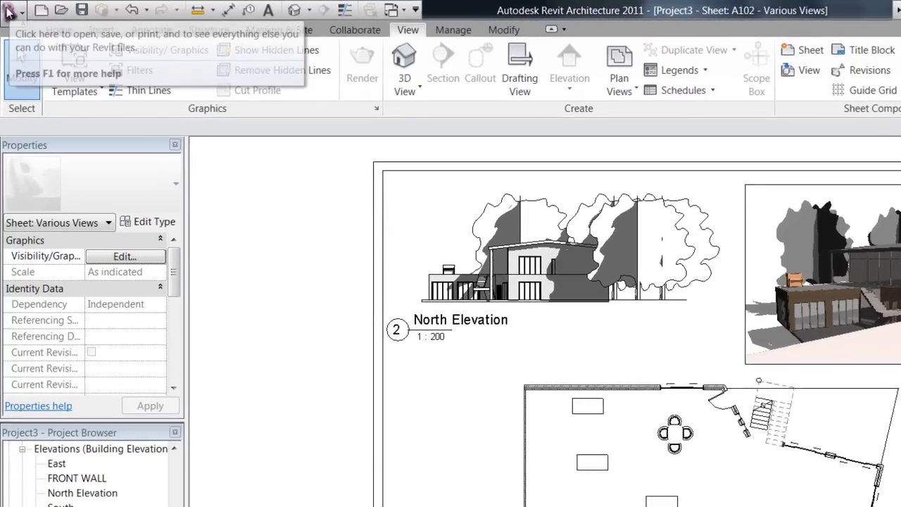
Step: In the Print dialog, choose Adobe PDF as printer and the Selected views/sheets range
left_click(5, 12)
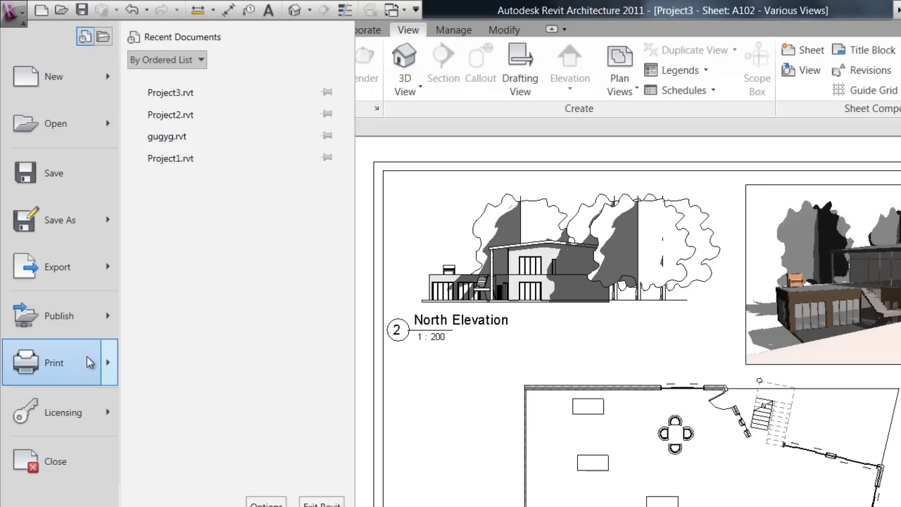
mouse_move(89, 363)
left_click(193, 116)
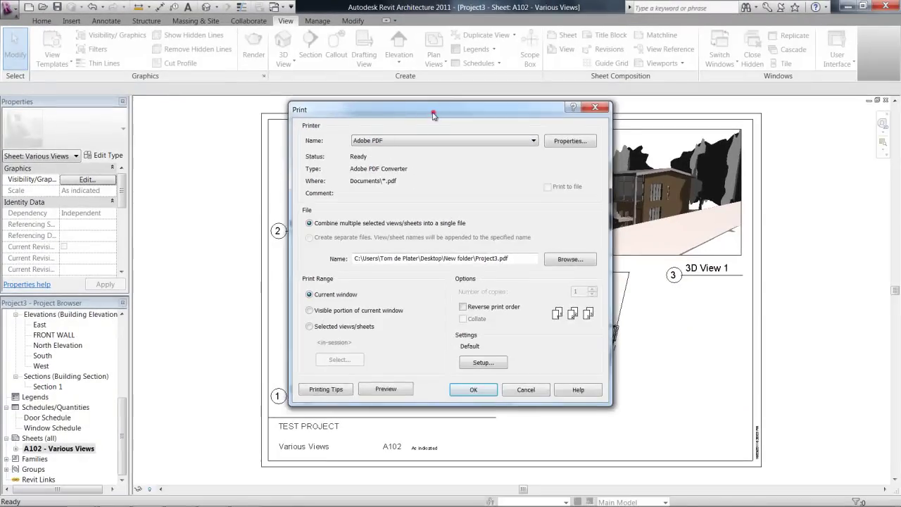
left_click_drag(461, 112, 433, 126)
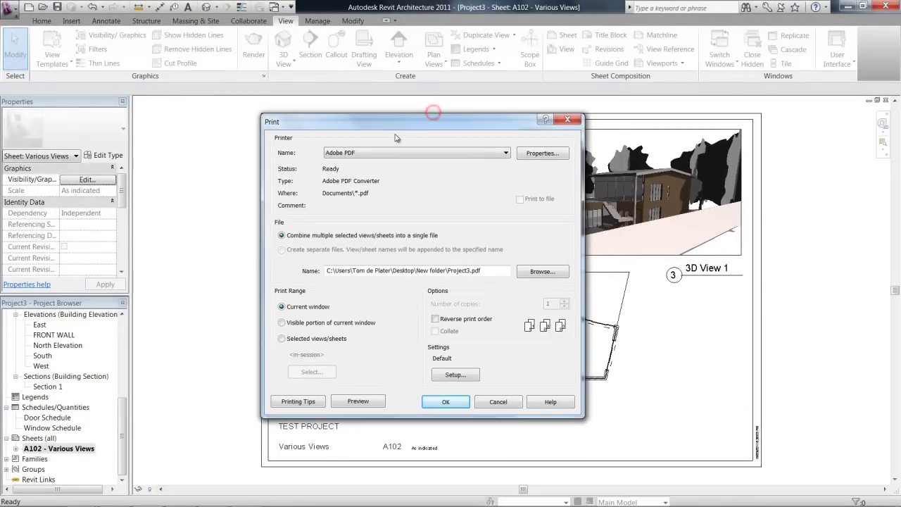
left_click(398, 152)
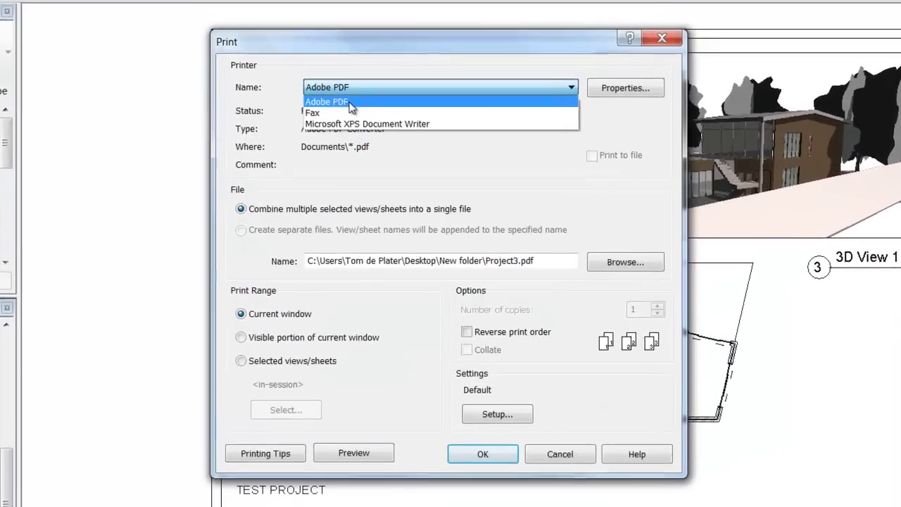
left_click(358, 162)
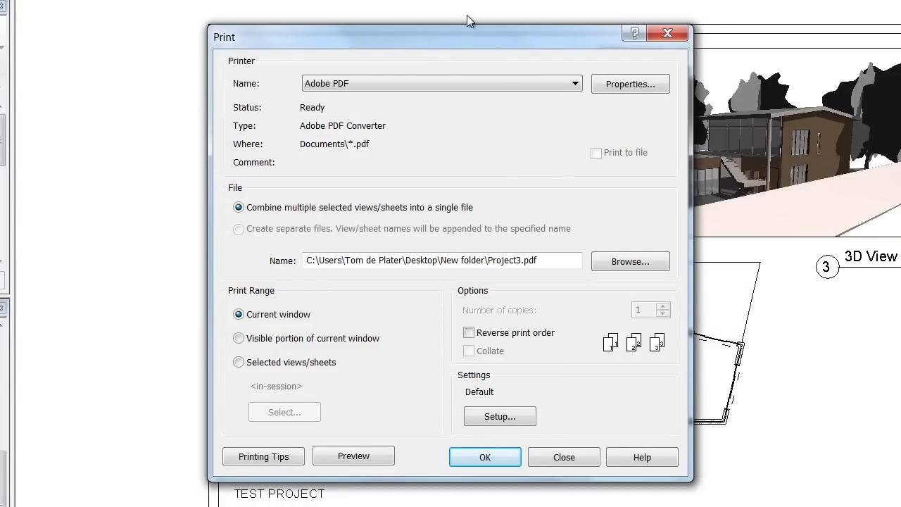
left_click(374, 85)
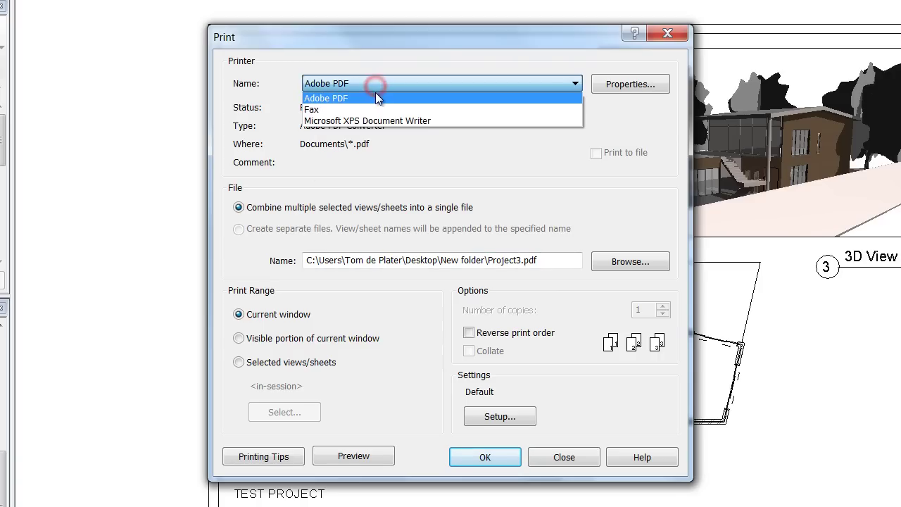
left_click(376, 98)
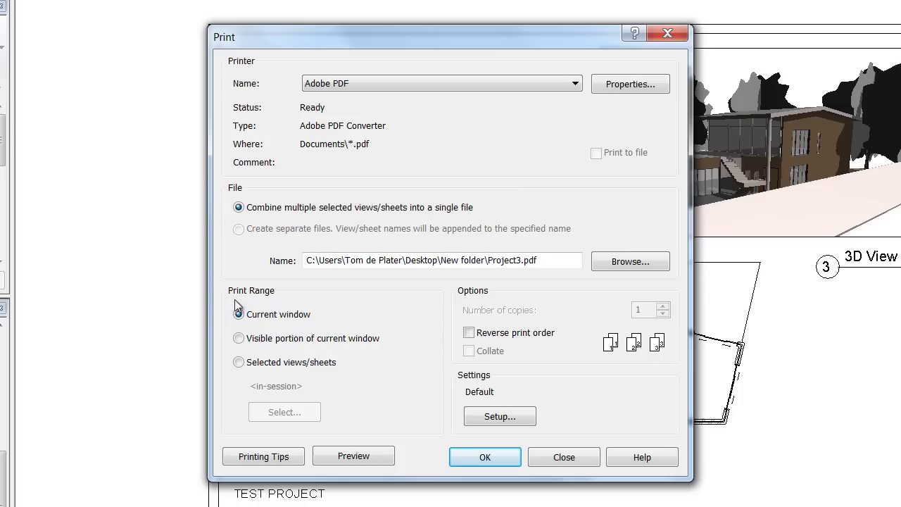
left_click(290, 362)
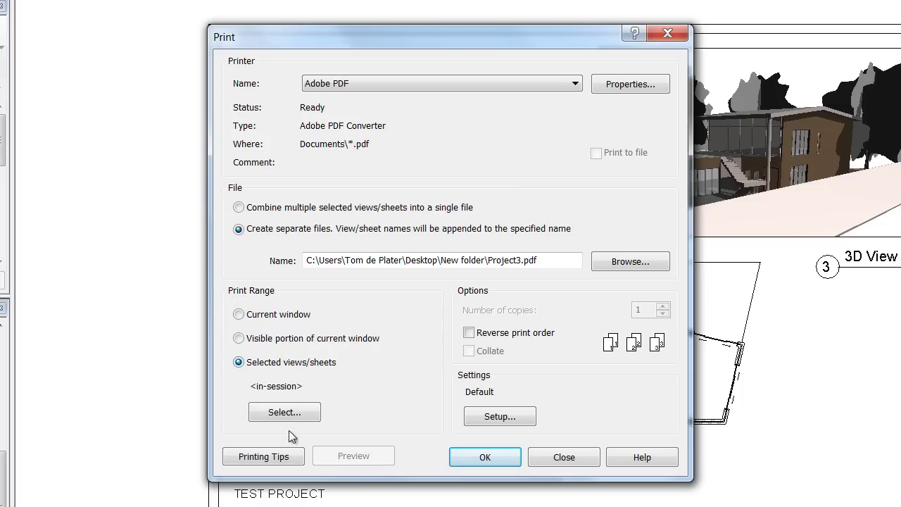
Step: Hide views, tick only Sheet: A102 - Various Views, and decline saving the set
left_click(277, 413)
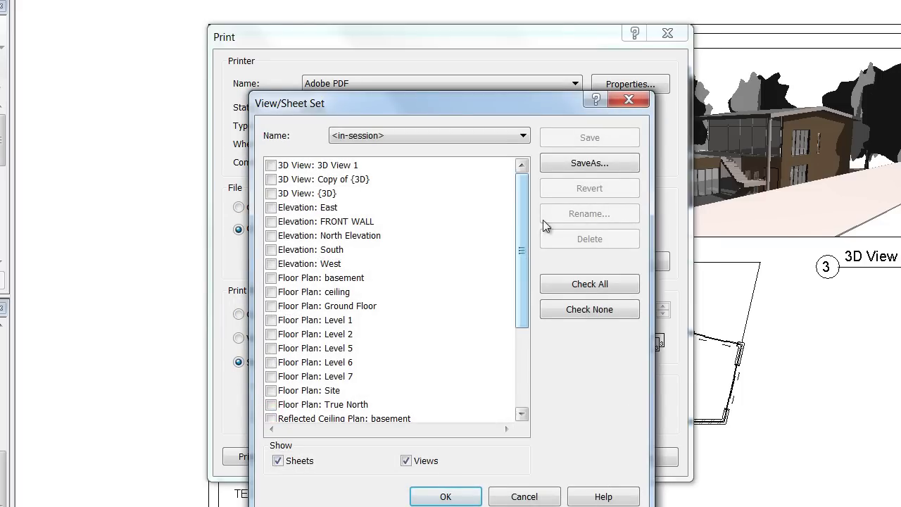
left_click_drag(525, 205, 511, 170)
scroll(523, 225, "down", 3)
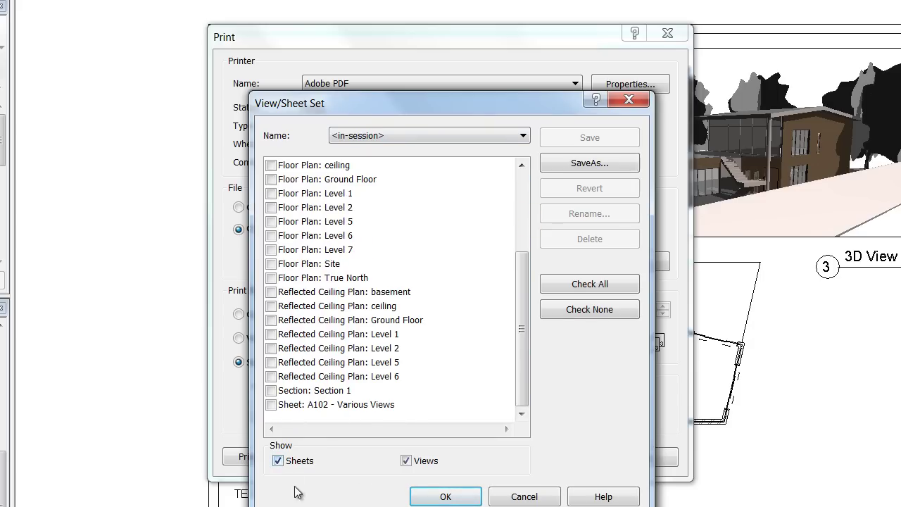
left_click(405, 462)
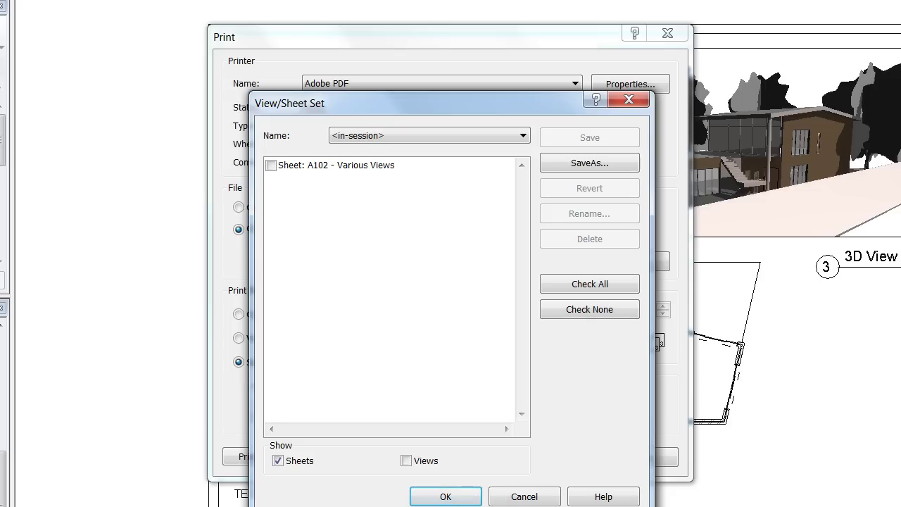
left_click(273, 170)
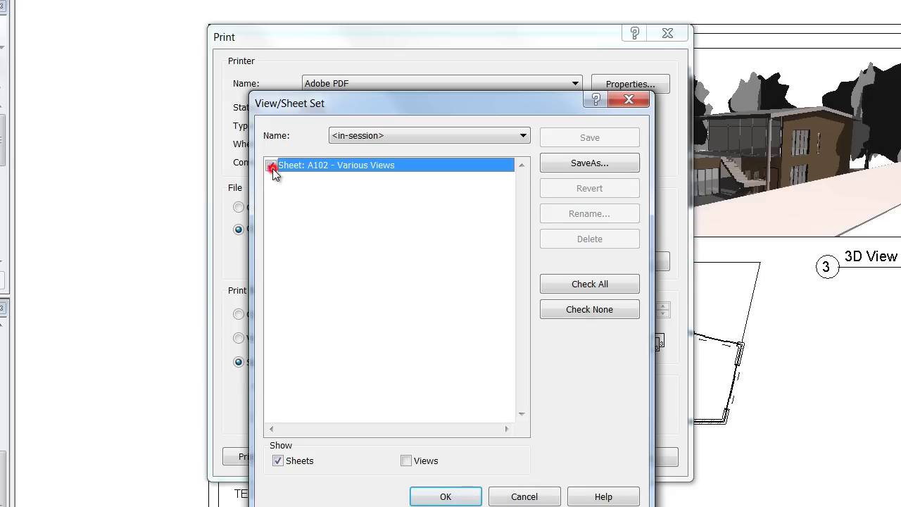
left_click(446, 496)
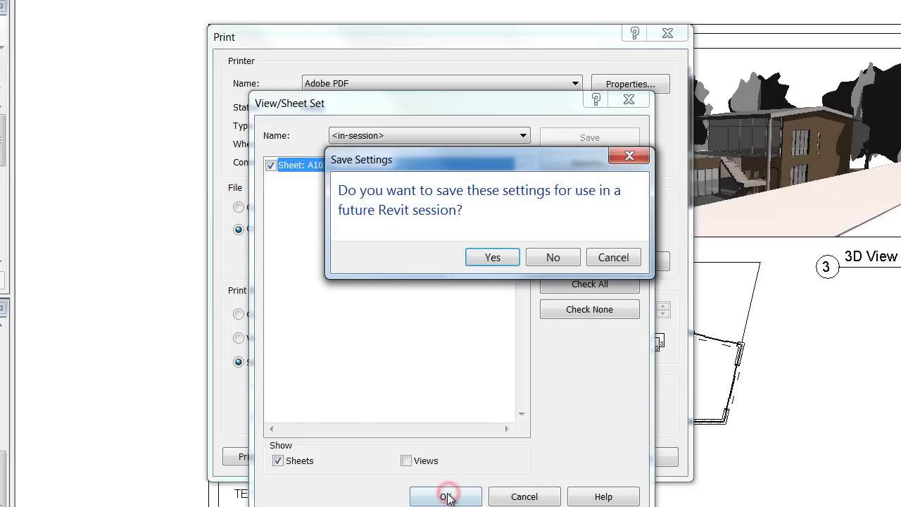
left_click(552, 258)
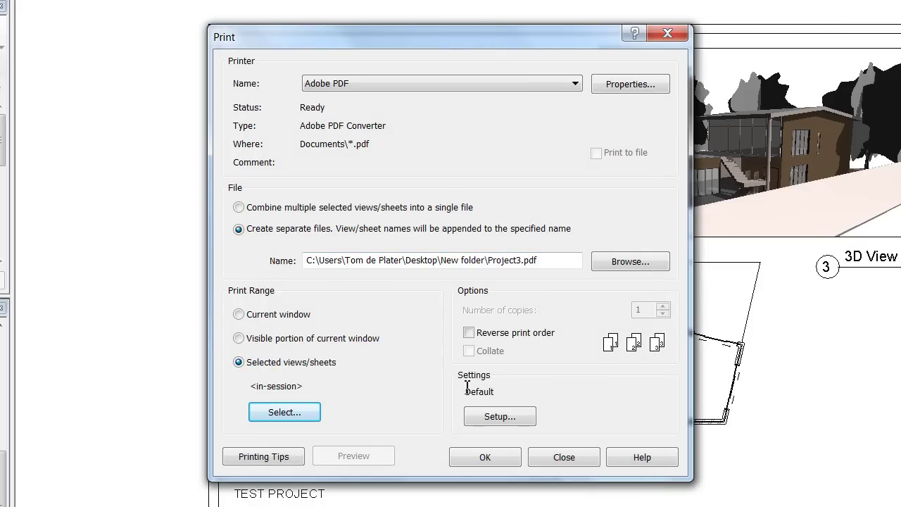
Step: In Print Setup, choose A3 paper and a 100% zoom instead of Fit to page
left_click(516, 418)
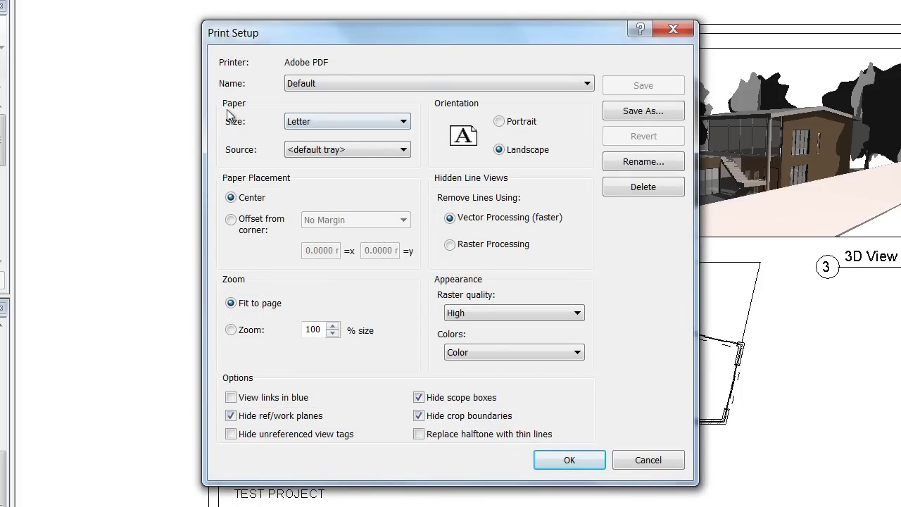
left_click(349, 121)
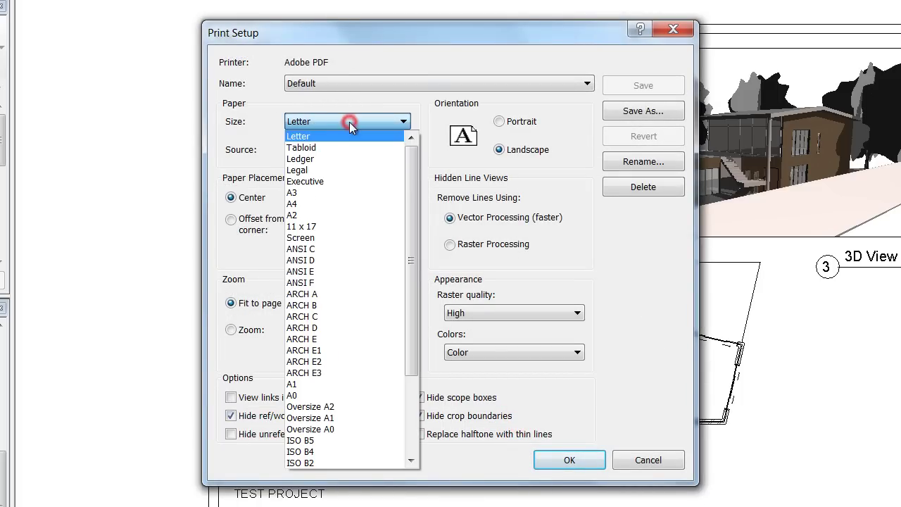
left_click(325, 192)
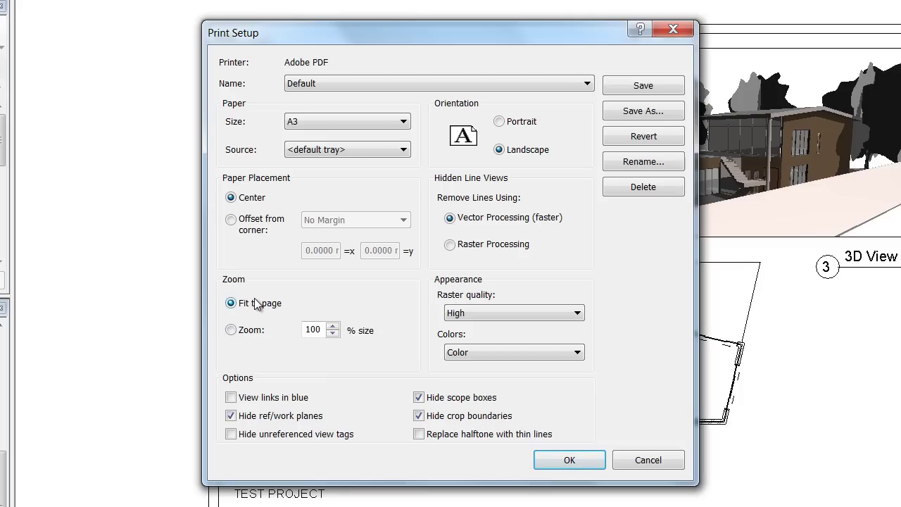
left_click(251, 331)
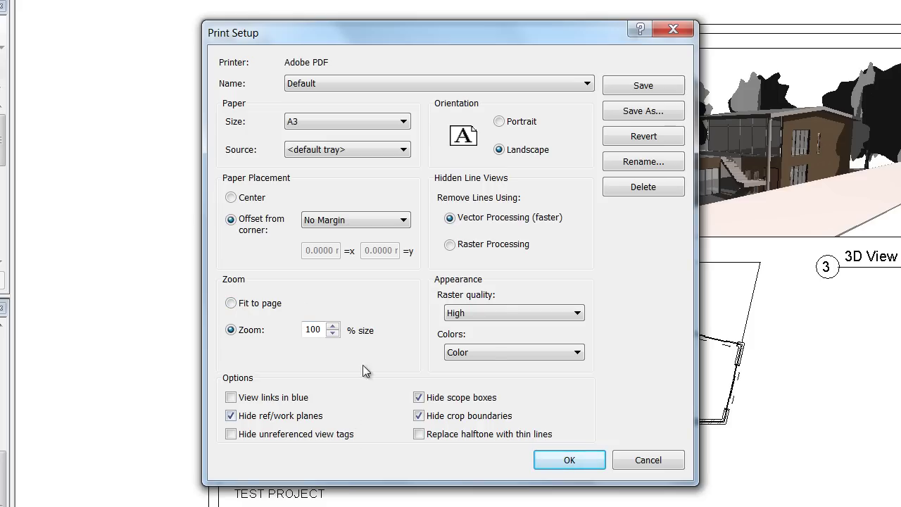
Step: Keep High raster quality and Color, then confirm and recheck the print setup
left_click(513, 315)
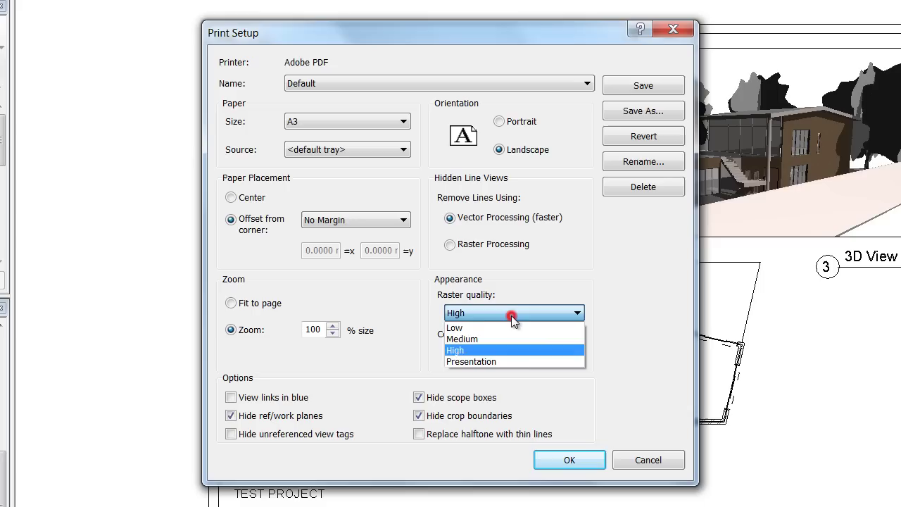
left_click(623, 294)
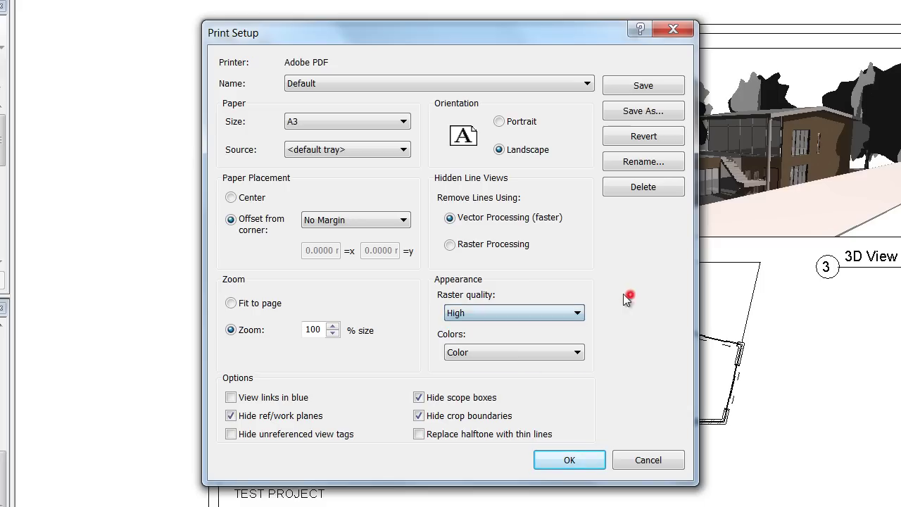
left_click(519, 352)
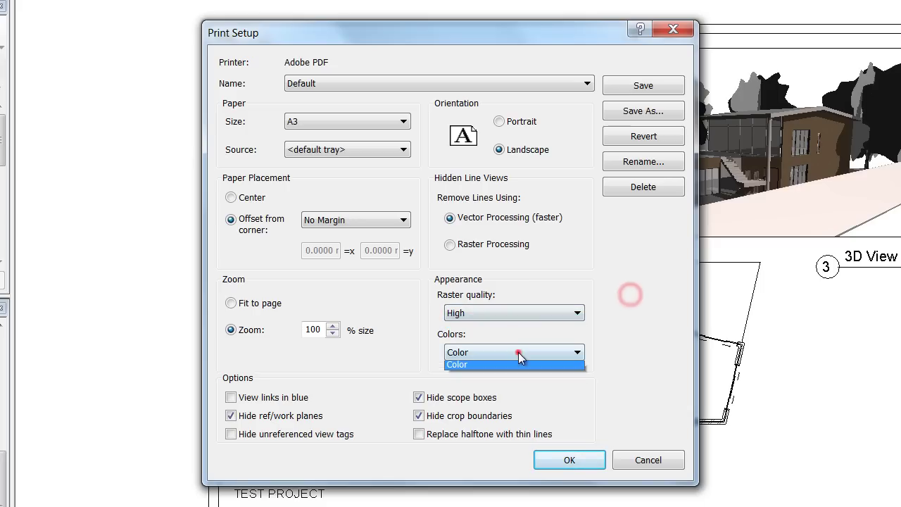
left_click(609, 371)
left_click(583, 456)
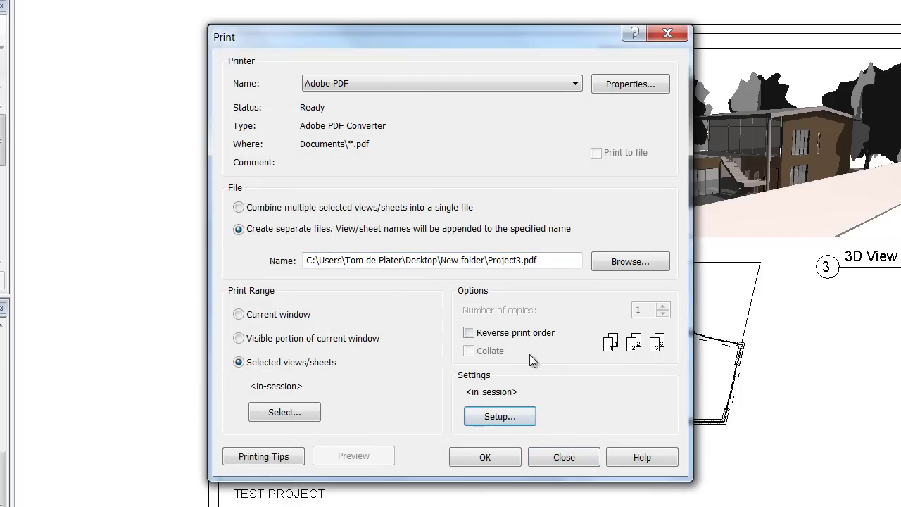
left_click(514, 416)
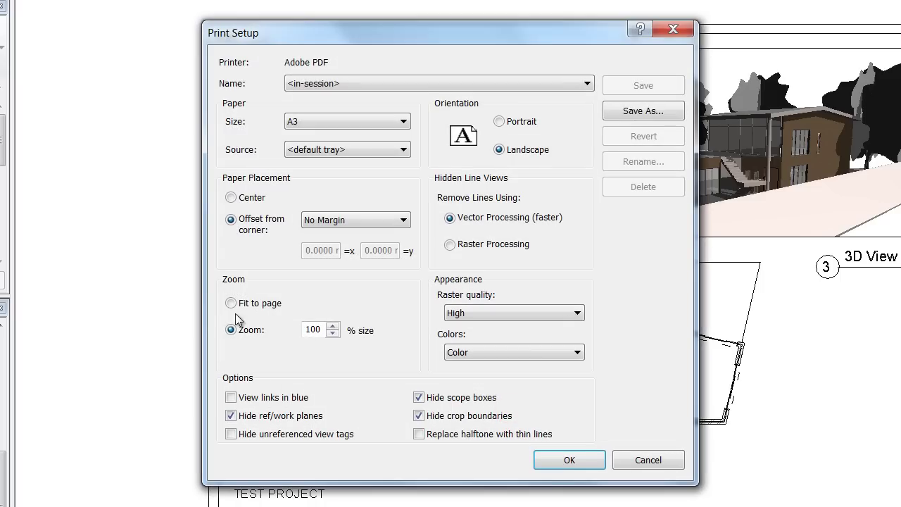
left_click(541, 458)
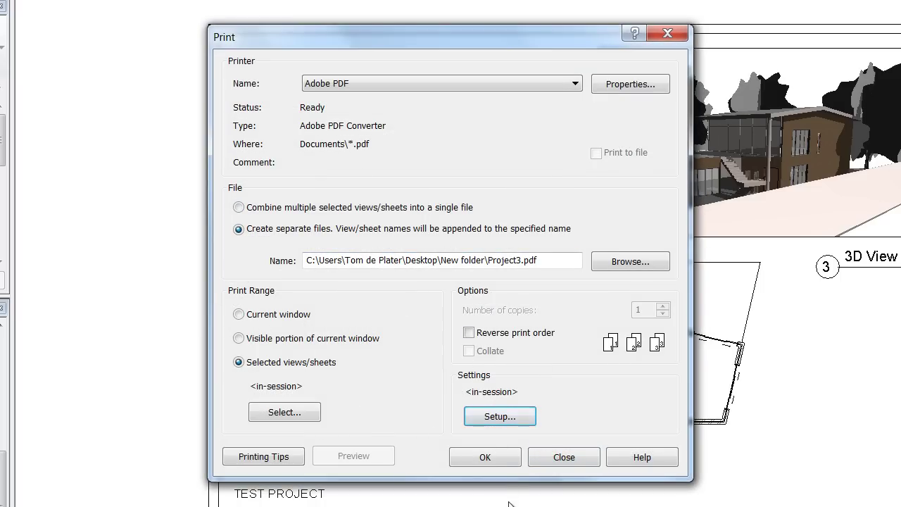
Step: Print the sheet to Adobe PDF and close the 'Setting Changed for Shaded Views' warning
left_click(489, 455)
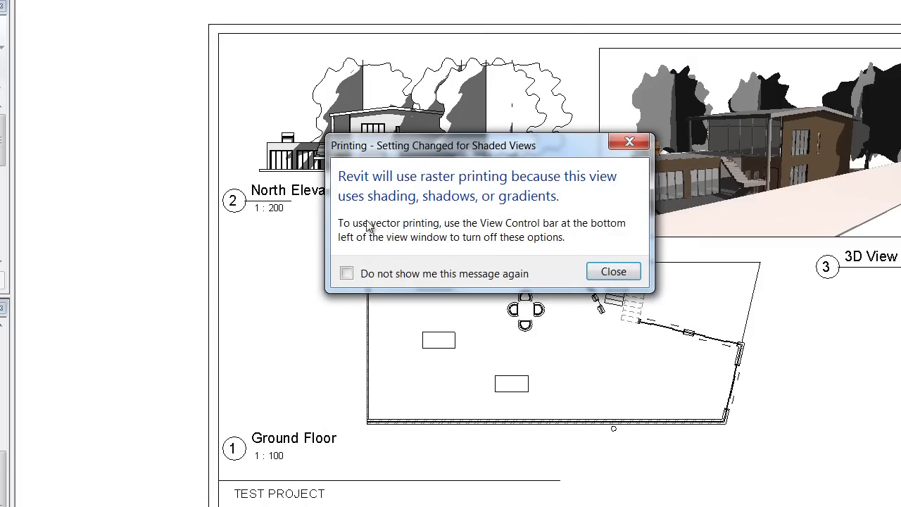
left_click_drag(444, 145, 417, 156)
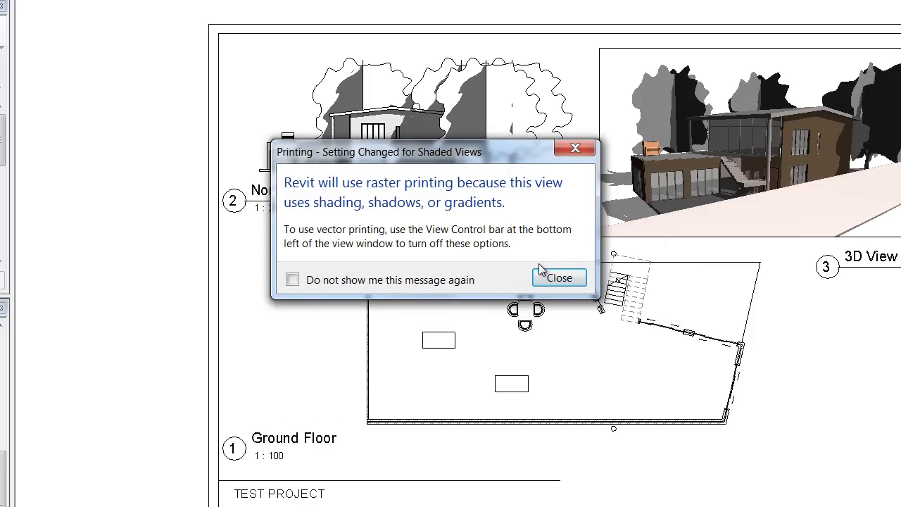
left_click(564, 281)
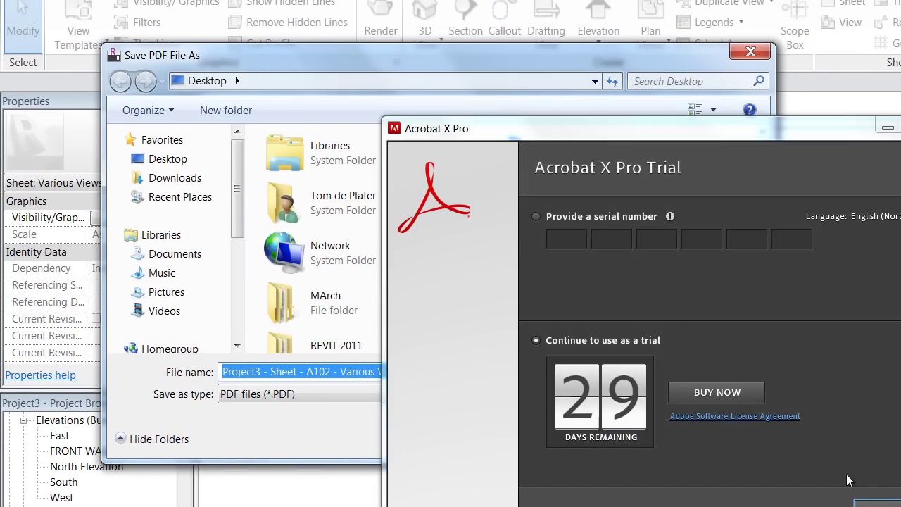
Step: Skip the Acrobat trial and registration screens, then save the PDF to the Desktop as 'Sheet A102'
left_click(871, 502)
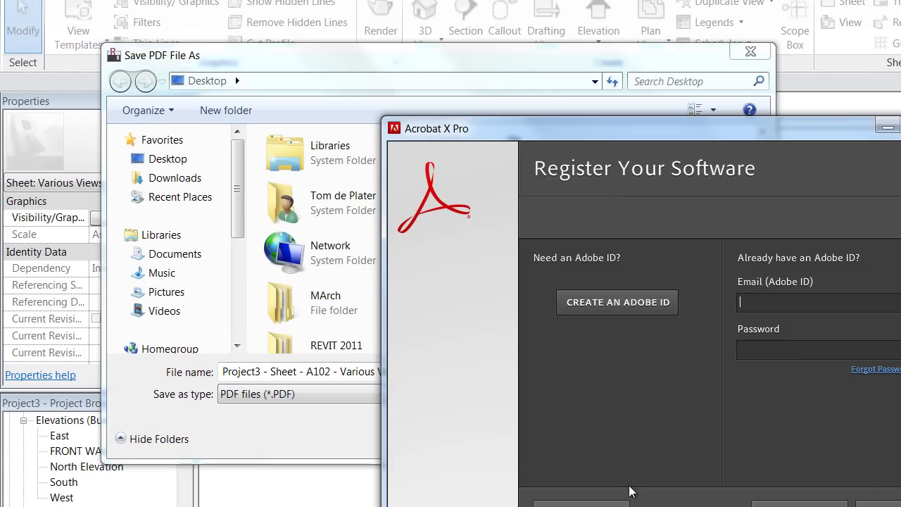
left_click(608, 501)
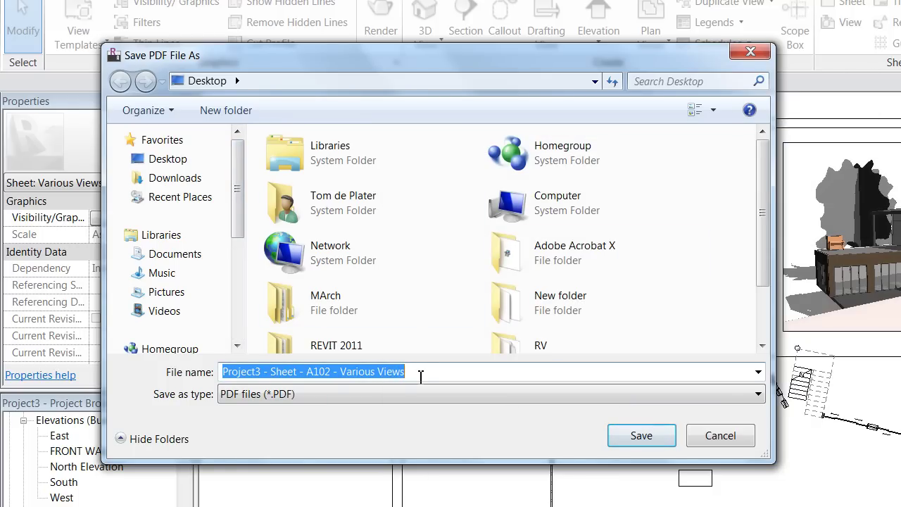
type("Sheet A102")
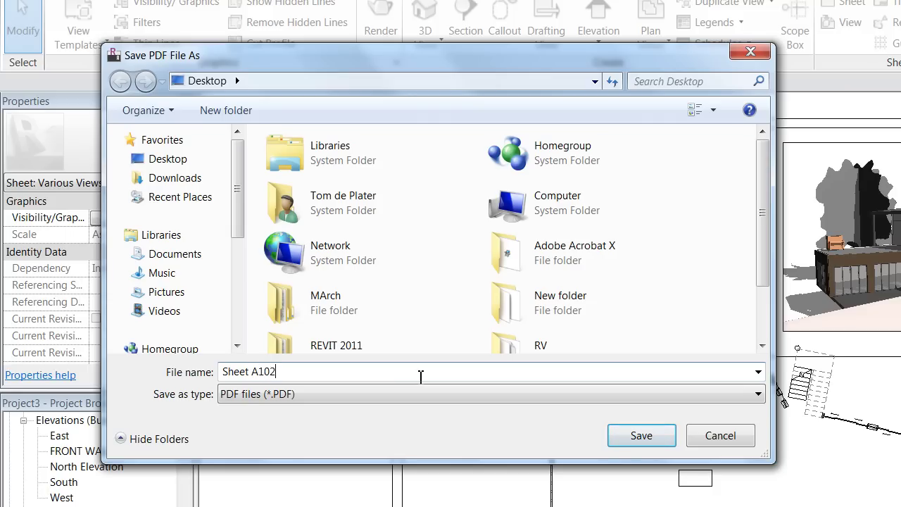
left_click(634, 435)
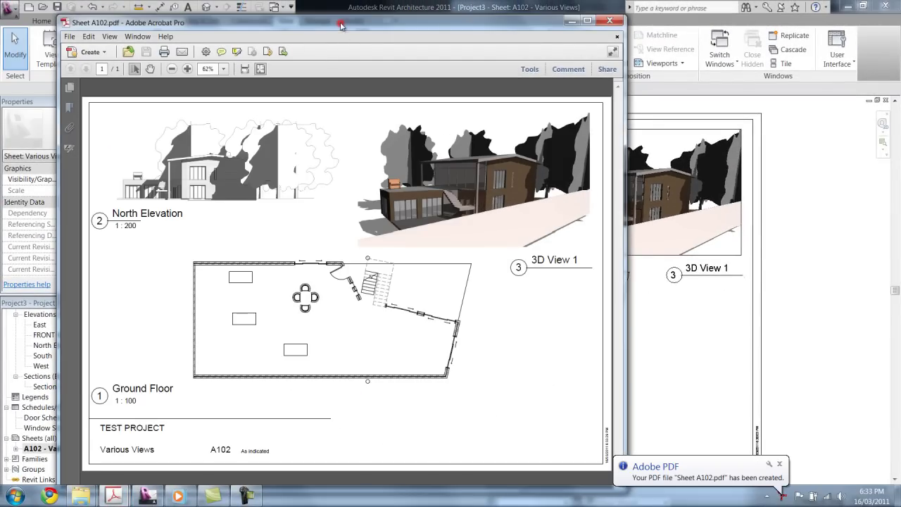
Step: Zoom out twice in Acrobat to view the whole A102 sheet, then minimise Acrobat
left_click_drag(342, 27, 385, 1)
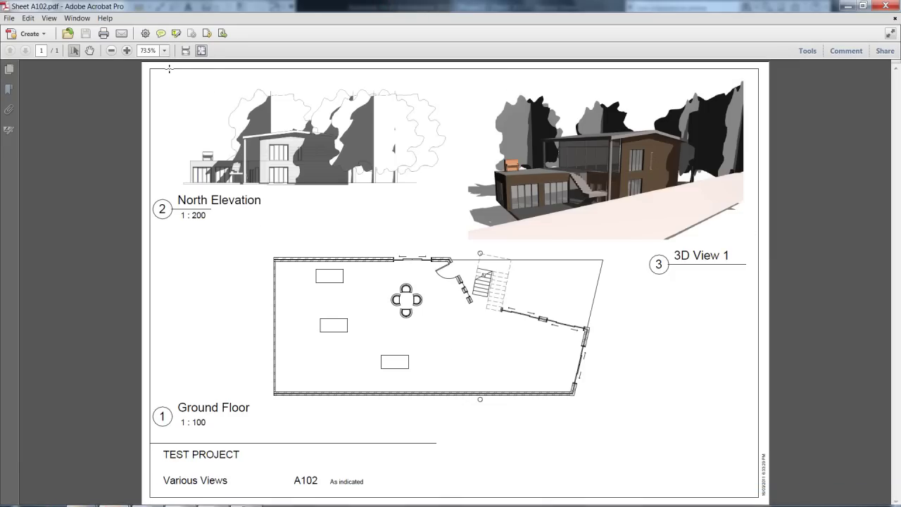
left_click(111, 51)
left_click(111, 51)
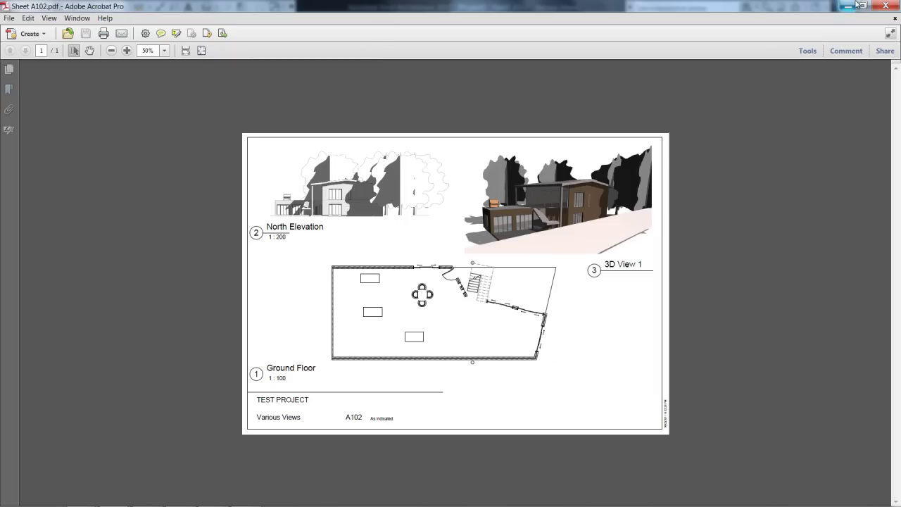
left_click(891, 6)
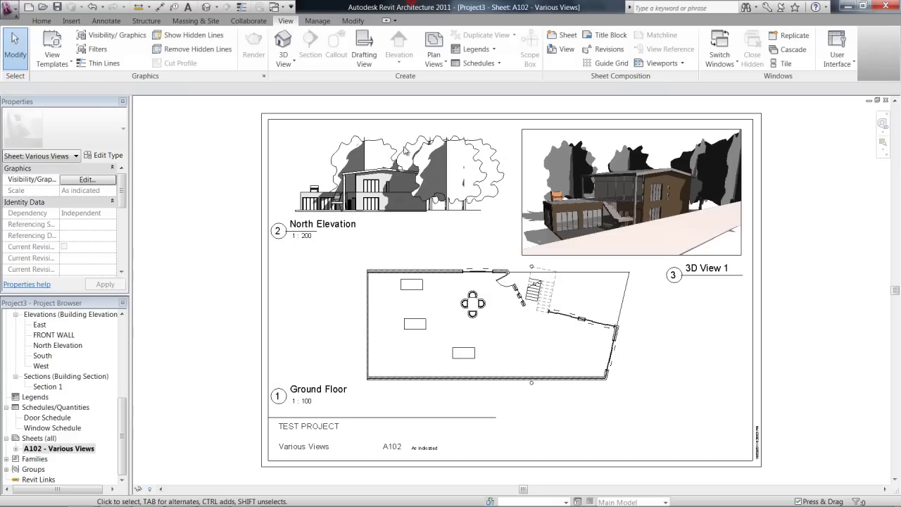